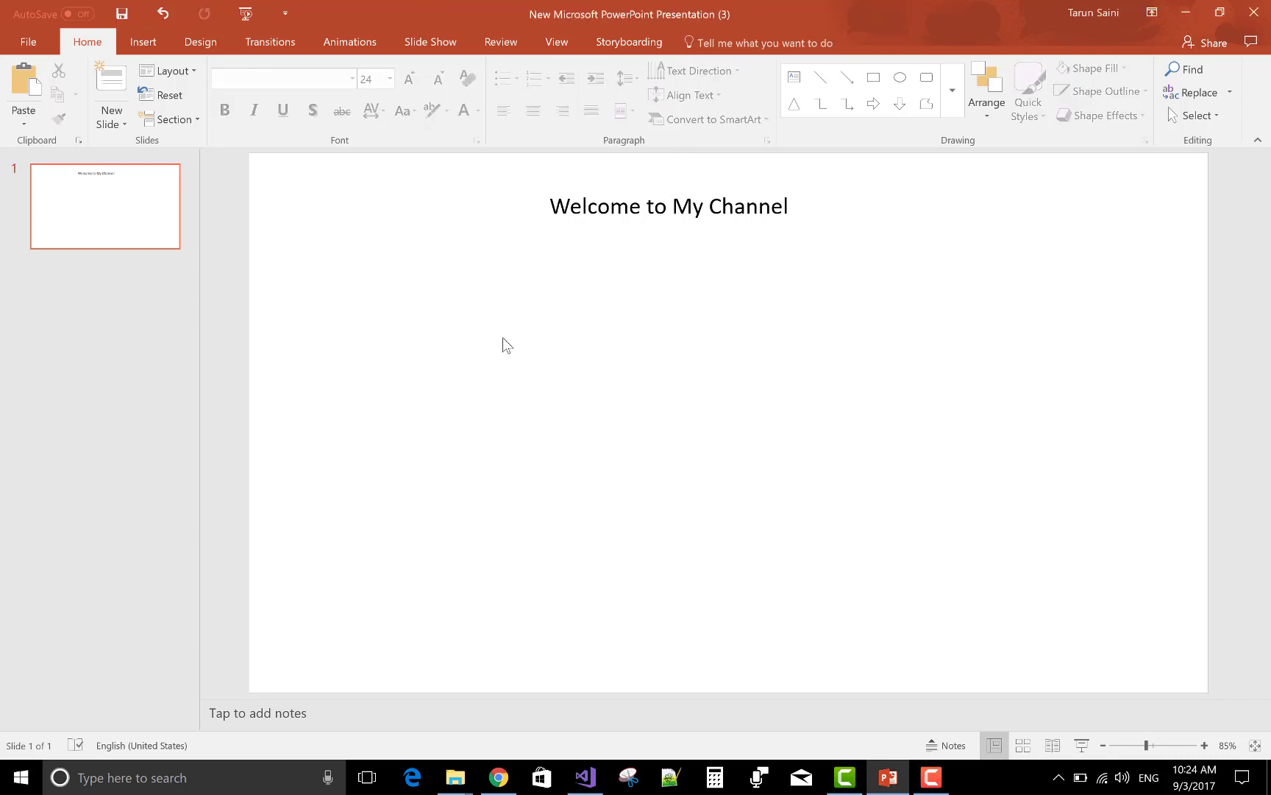
Step: Paste the cartoon picture and enlarge it to fill the area below the title
{"action": "key", "text": "ctrl+v"}
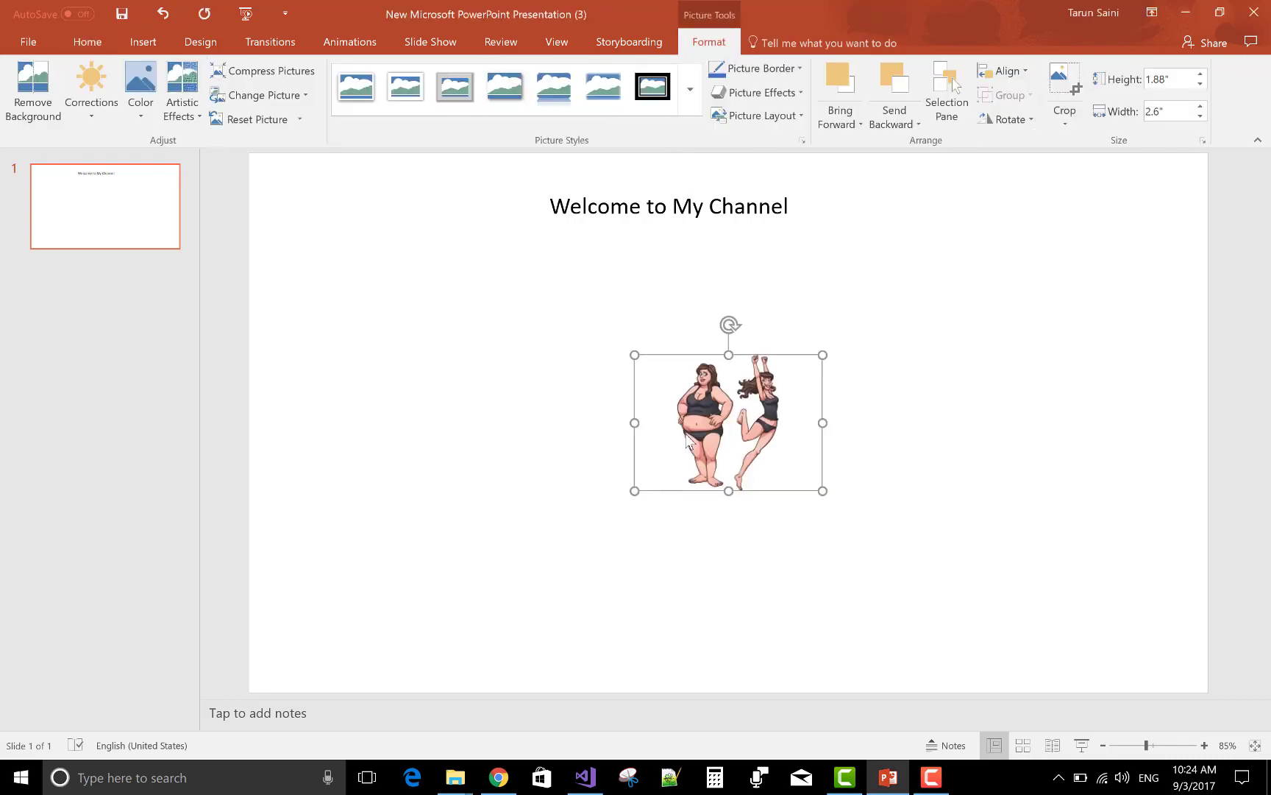
{"action": "mouse_move", "coordinate": [726, 440]}
{"action": "left_mouse_down"}
{"action": "mouse_move", "coordinate": [534, 371]}
{"action": "mouse_move", "coordinate": [549, 356]}
{"action": "left_mouse_up"}
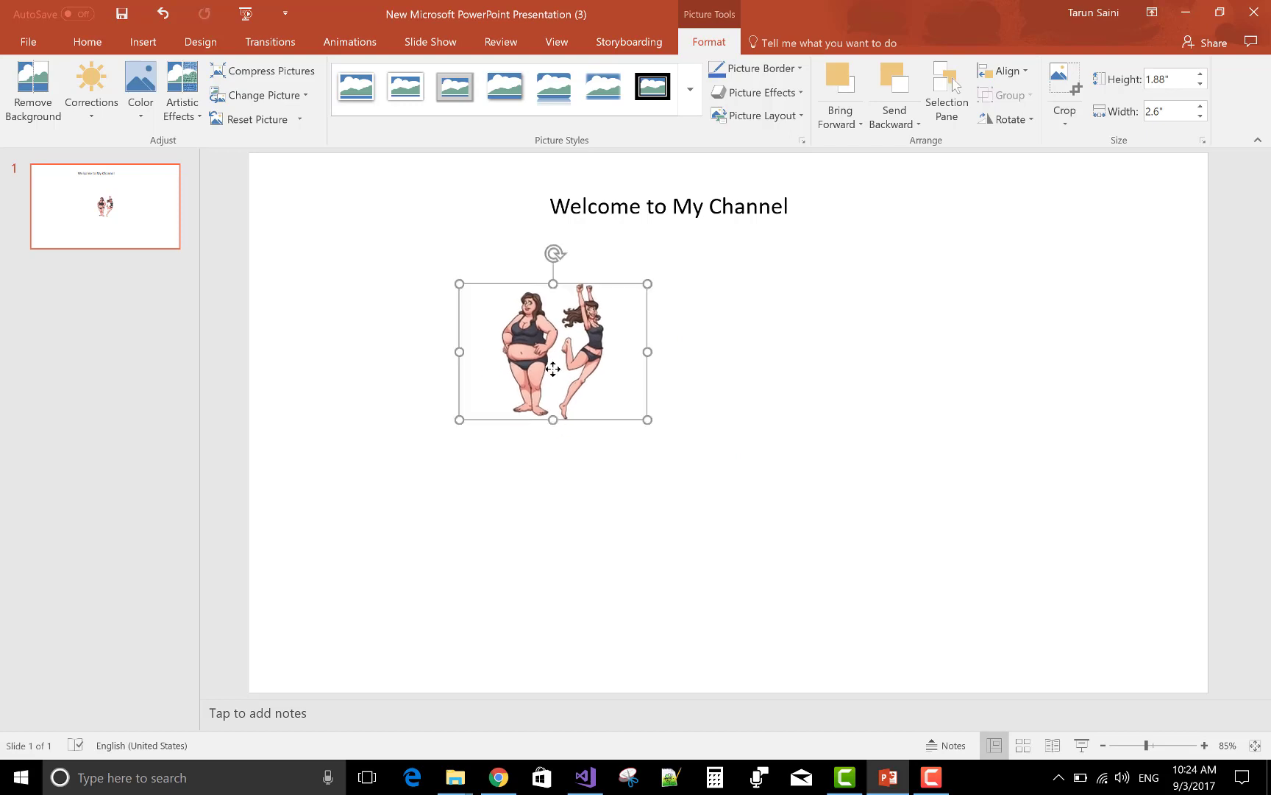
{"action": "left_click_drag", "start_coordinate": [647, 419], "coordinate": [896, 615]}
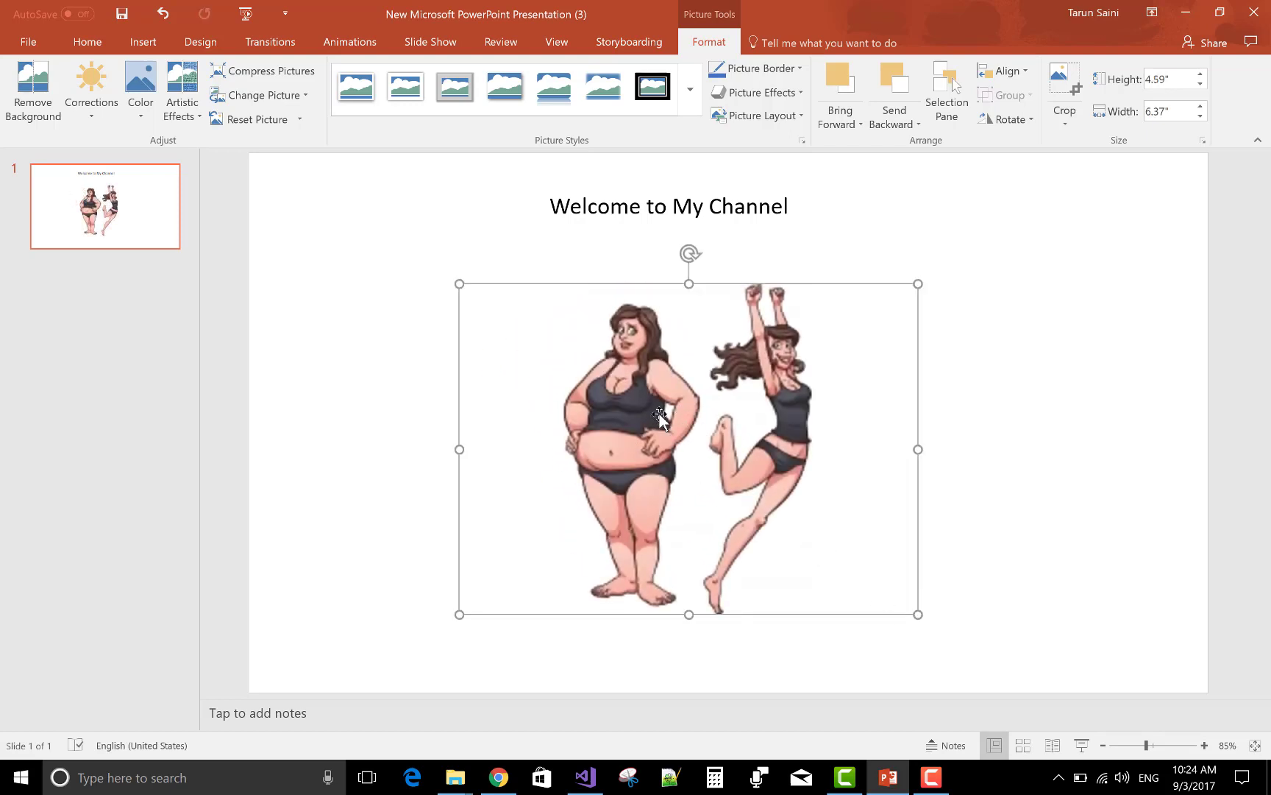
Step: Apply a Random Bars entrance animation to the cartoon picture
{"action": "left_click", "coordinate": [350, 46]}
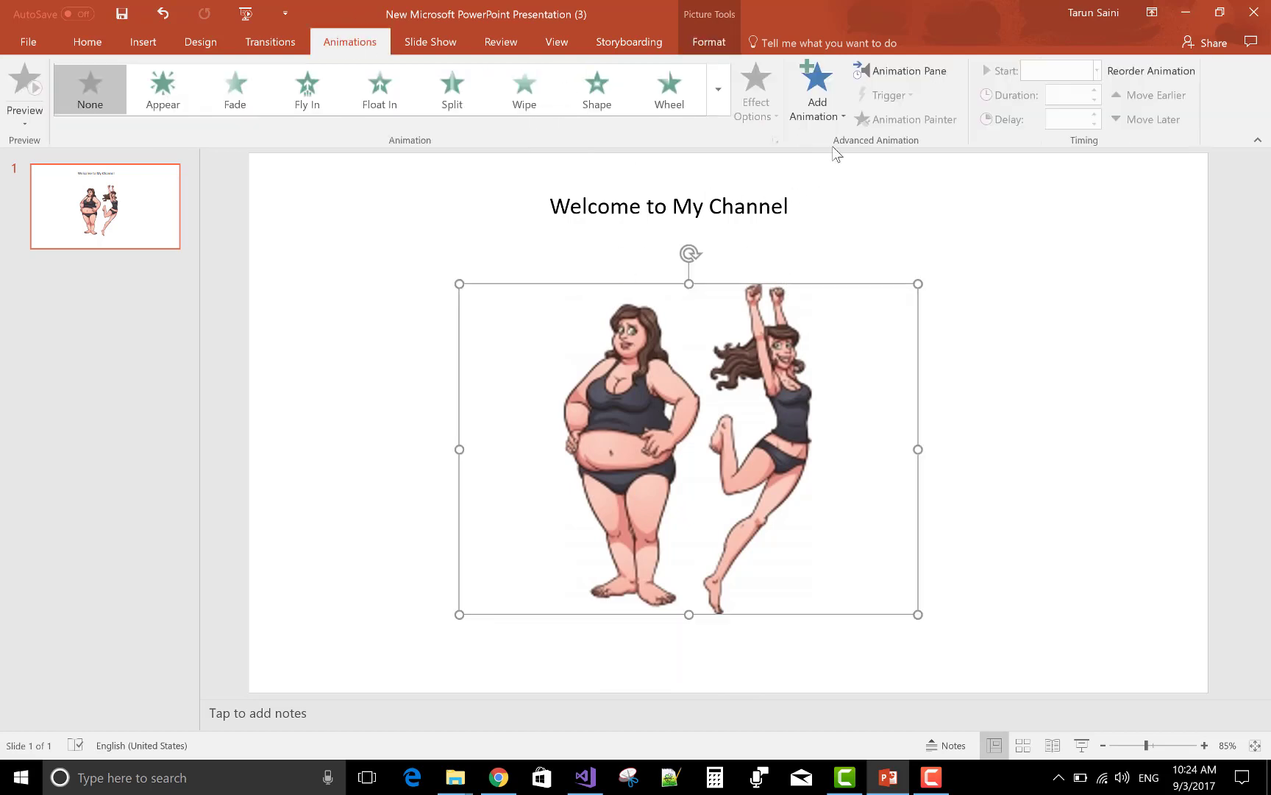
{"action": "left_click", "coordinate": [846, 126]}
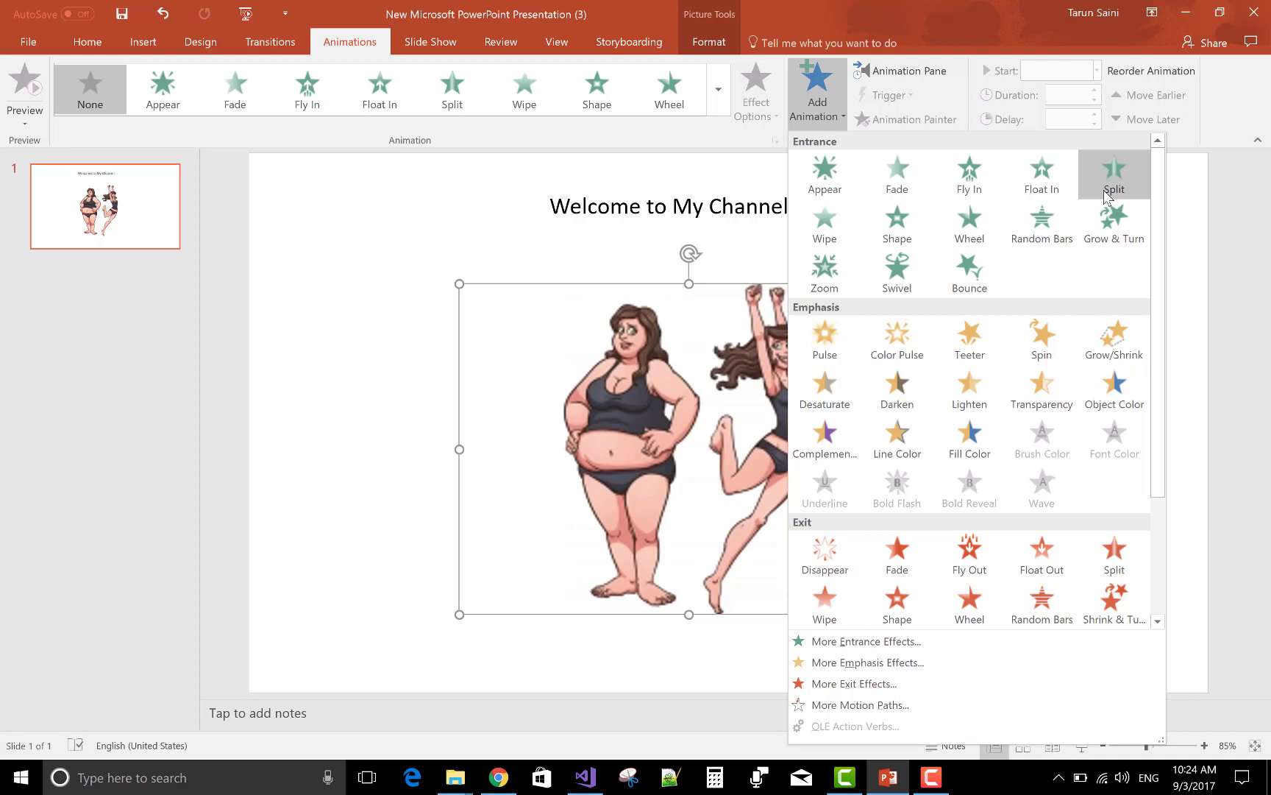
{"action": "left_click", "coordinate": [1060, 238]}
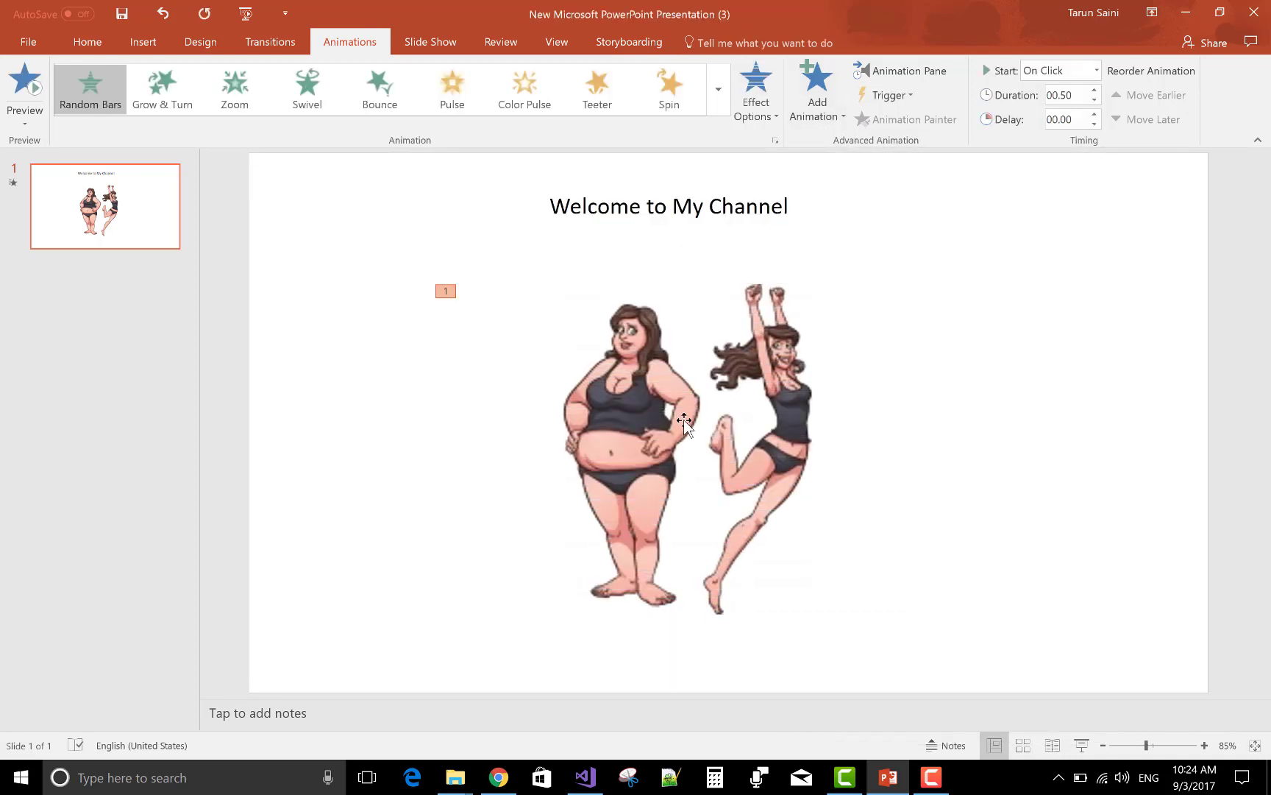
{"action": "left_click", "coordinate": [708, 430]}
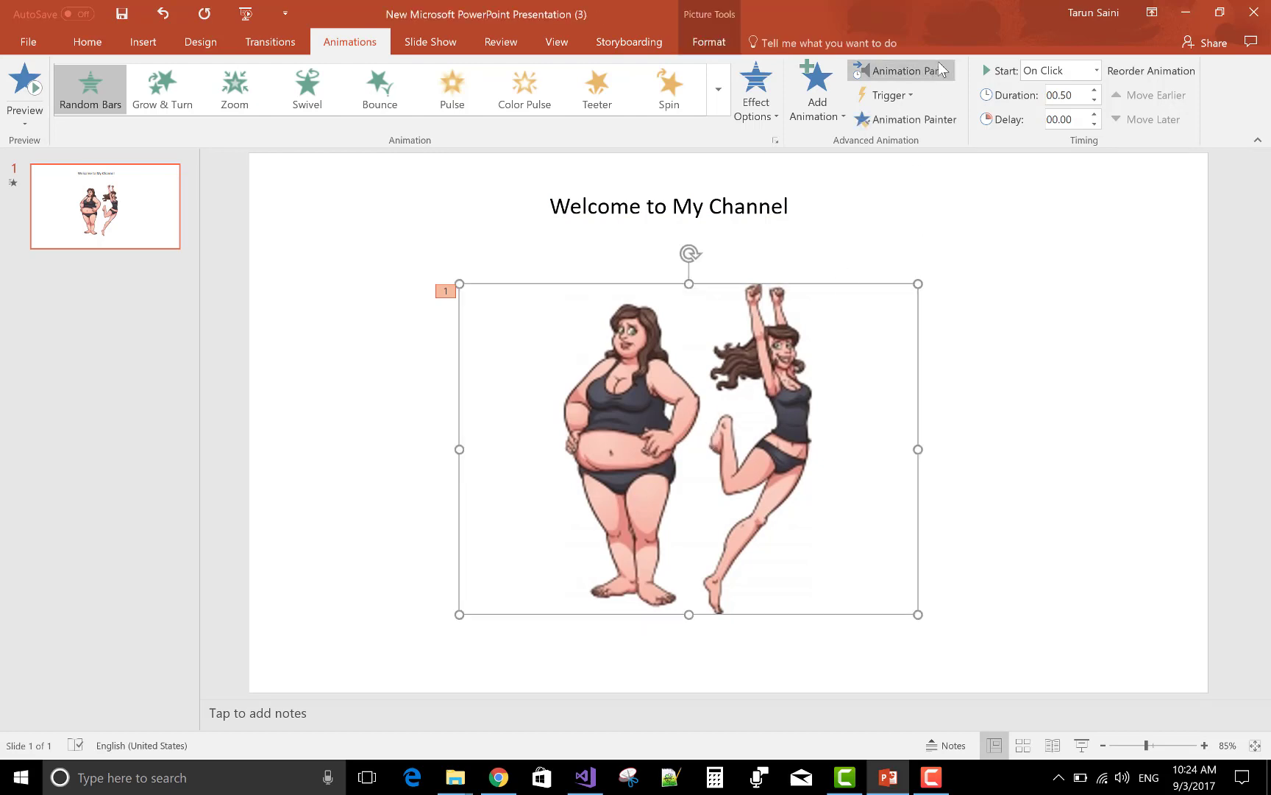
Step: Show the Animation Pane and add a Disappear exit as the picture's second animation
{"action": "left_click", "coordinate": [909, 70]}
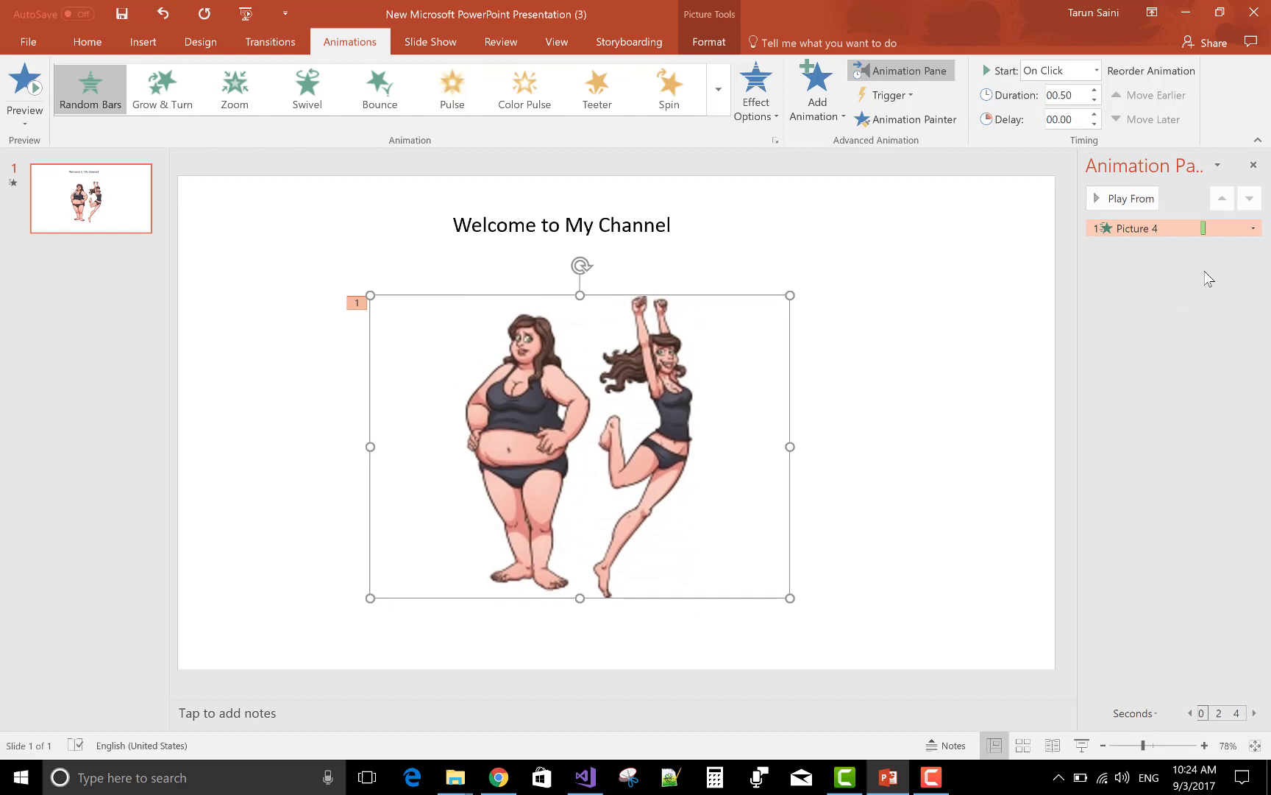
{"action": "left_click", "coordinate": [845, 125]}
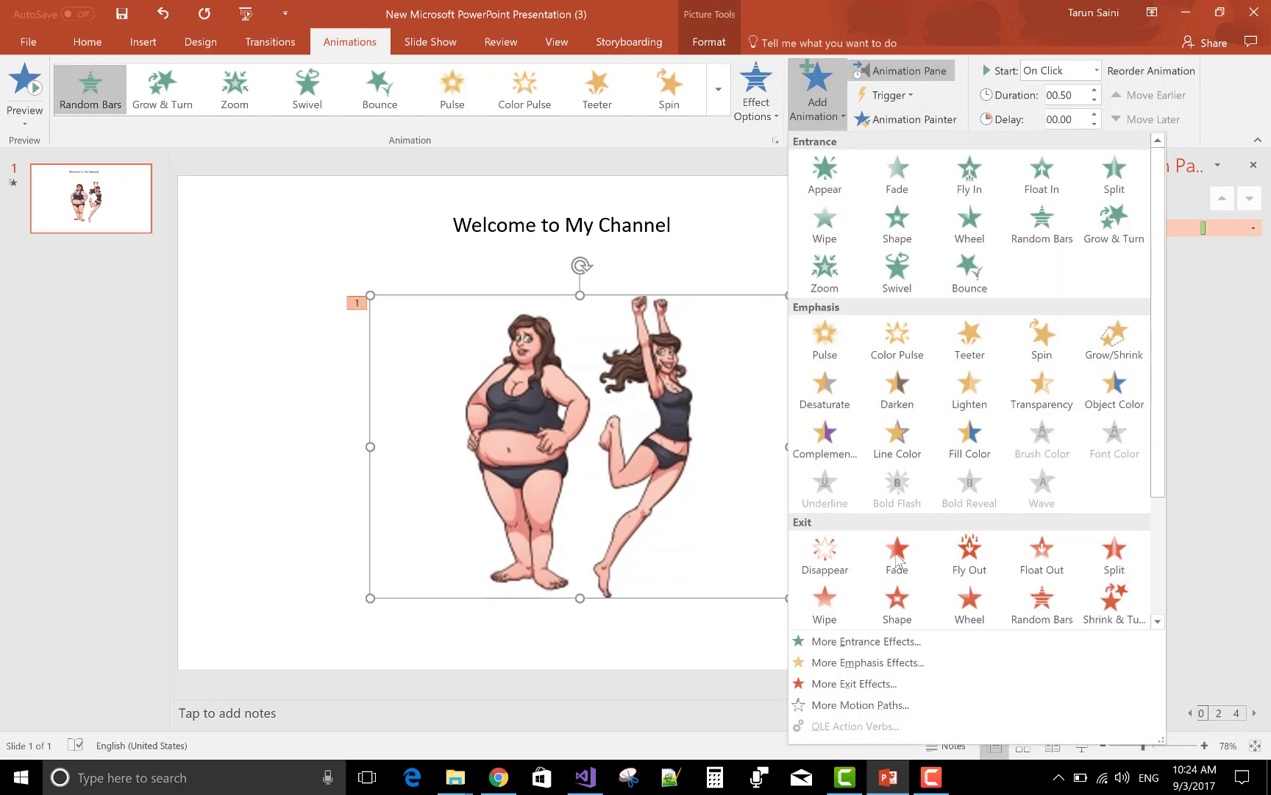
{"action": "left_click", "coordinate": [831, 566]}
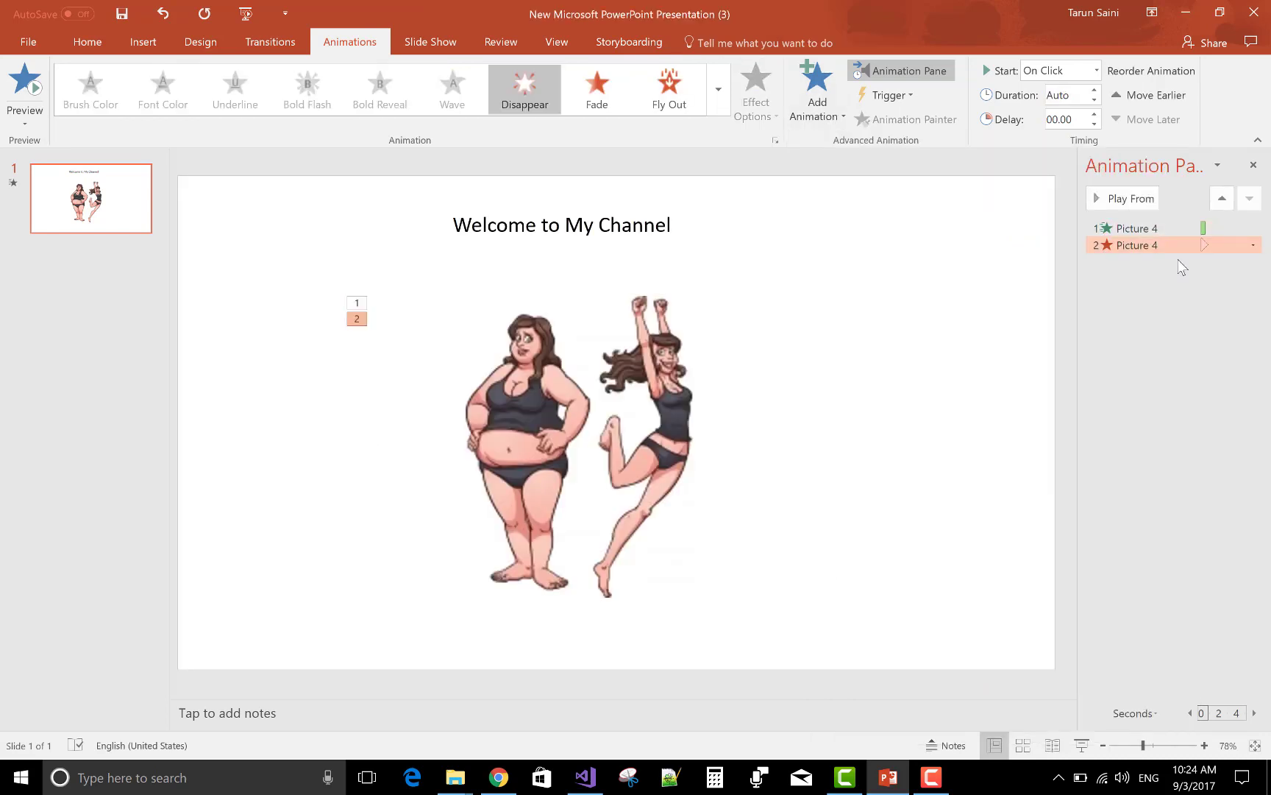
{"action": "left_click", "coordinate": [646, 394]}
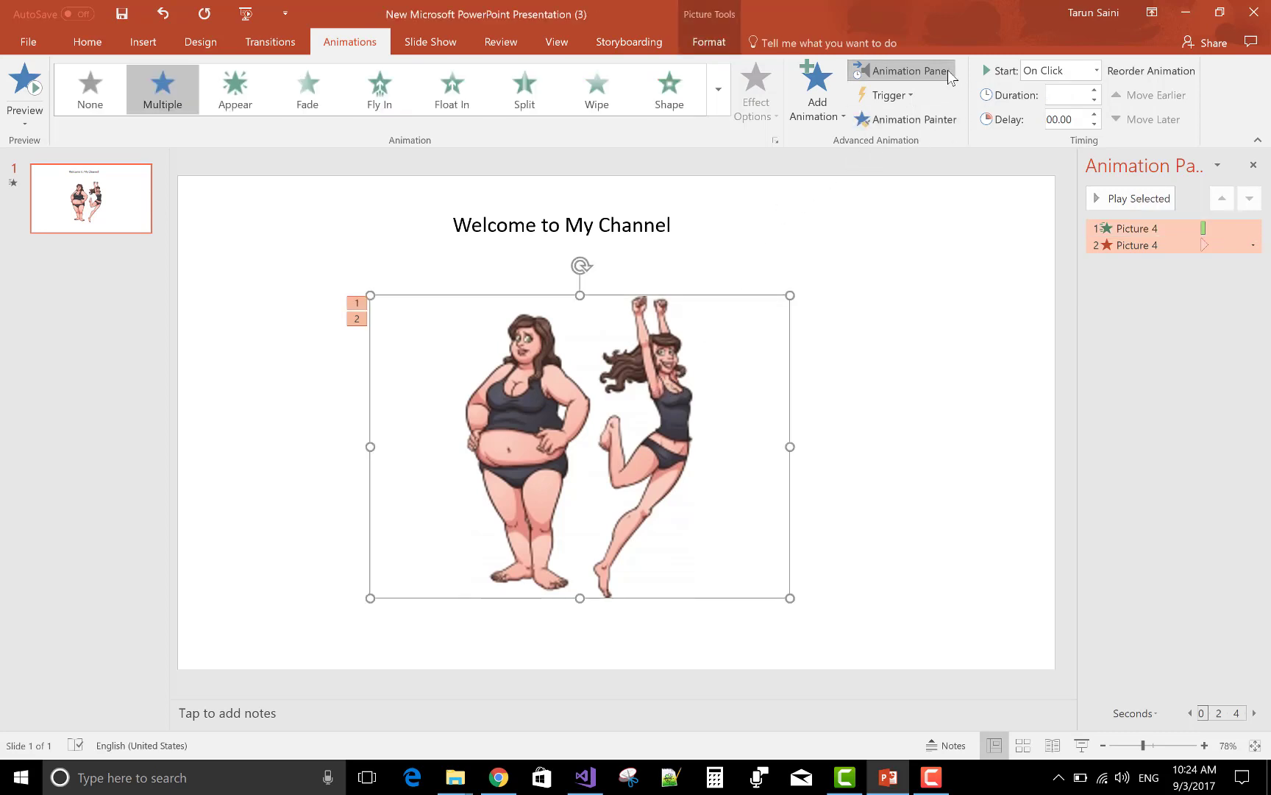
Step: Add a Shape entrance as the picture's third animation
{"action": "left_click", "coordinate": [844, 117]}
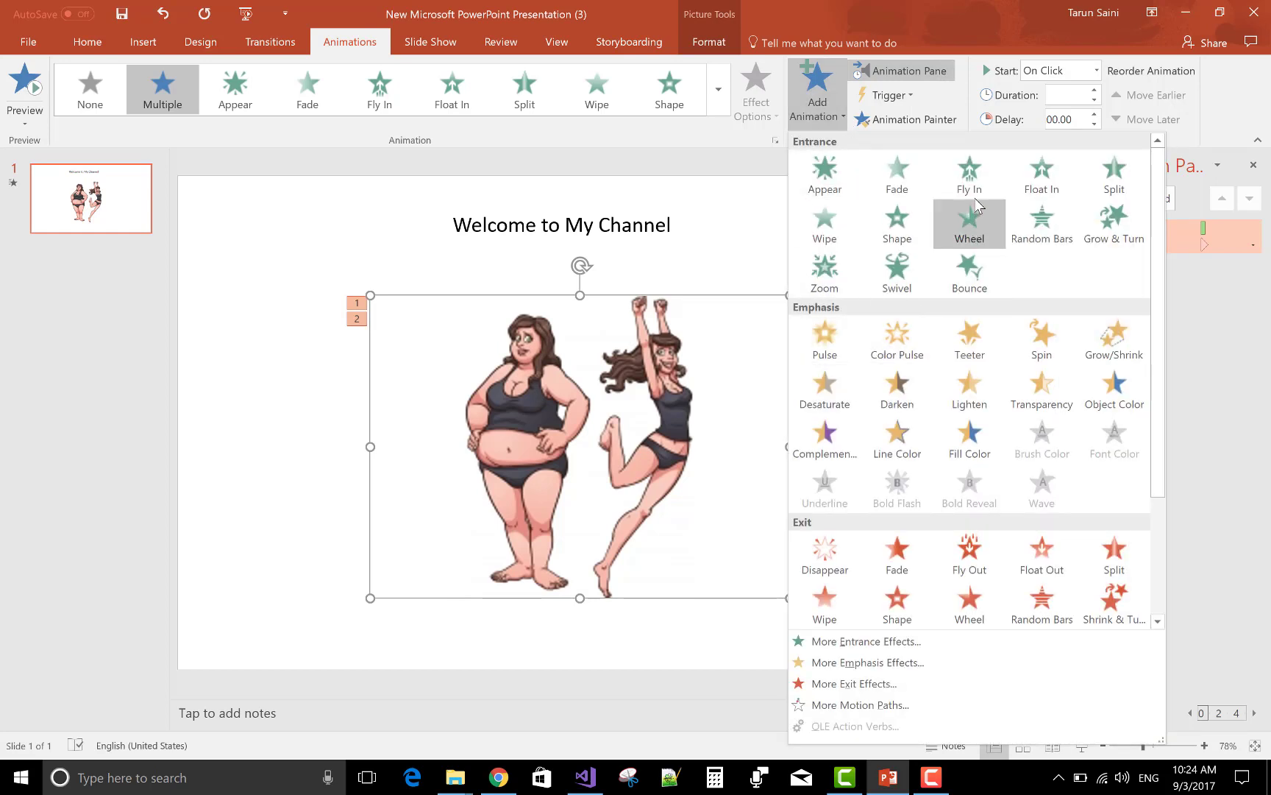
{"action": "left_click", "coordinate": [905, 218]}
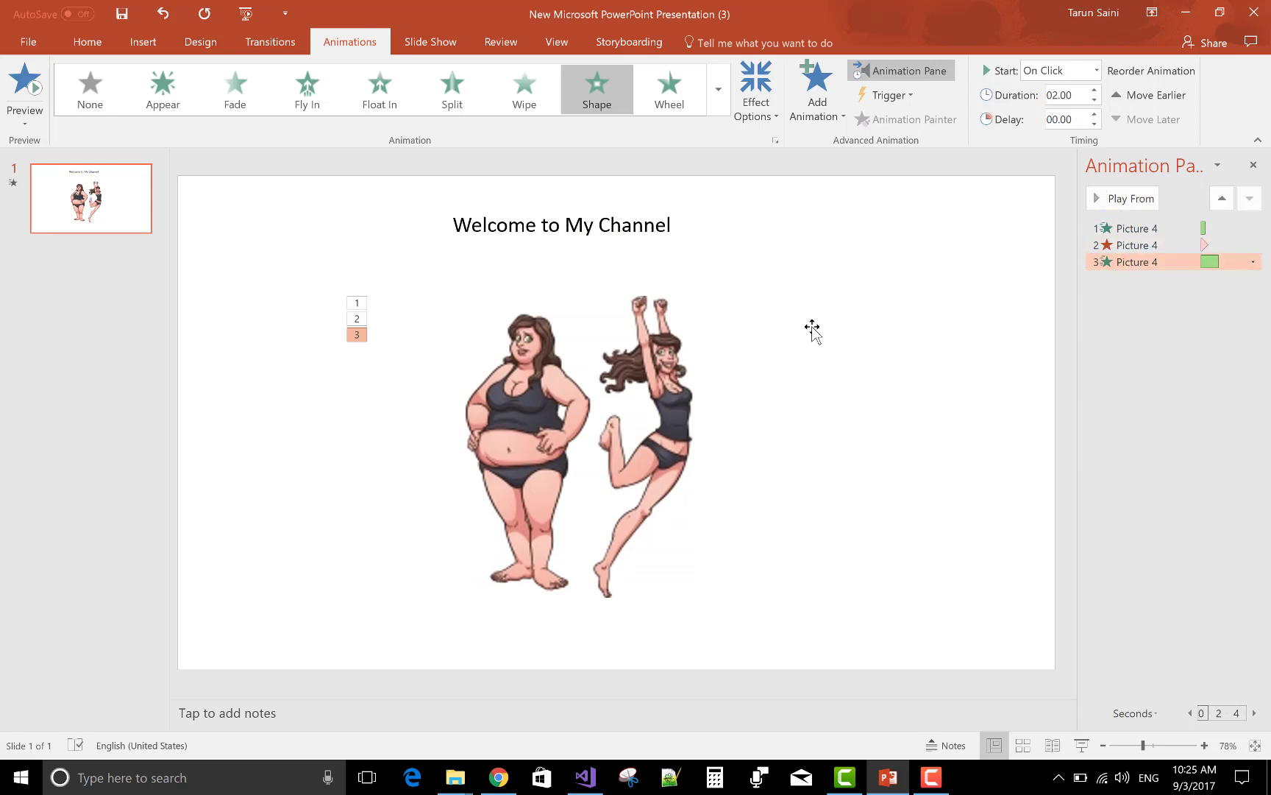
{"action": "left_click", "coordinate": [680, 390]}
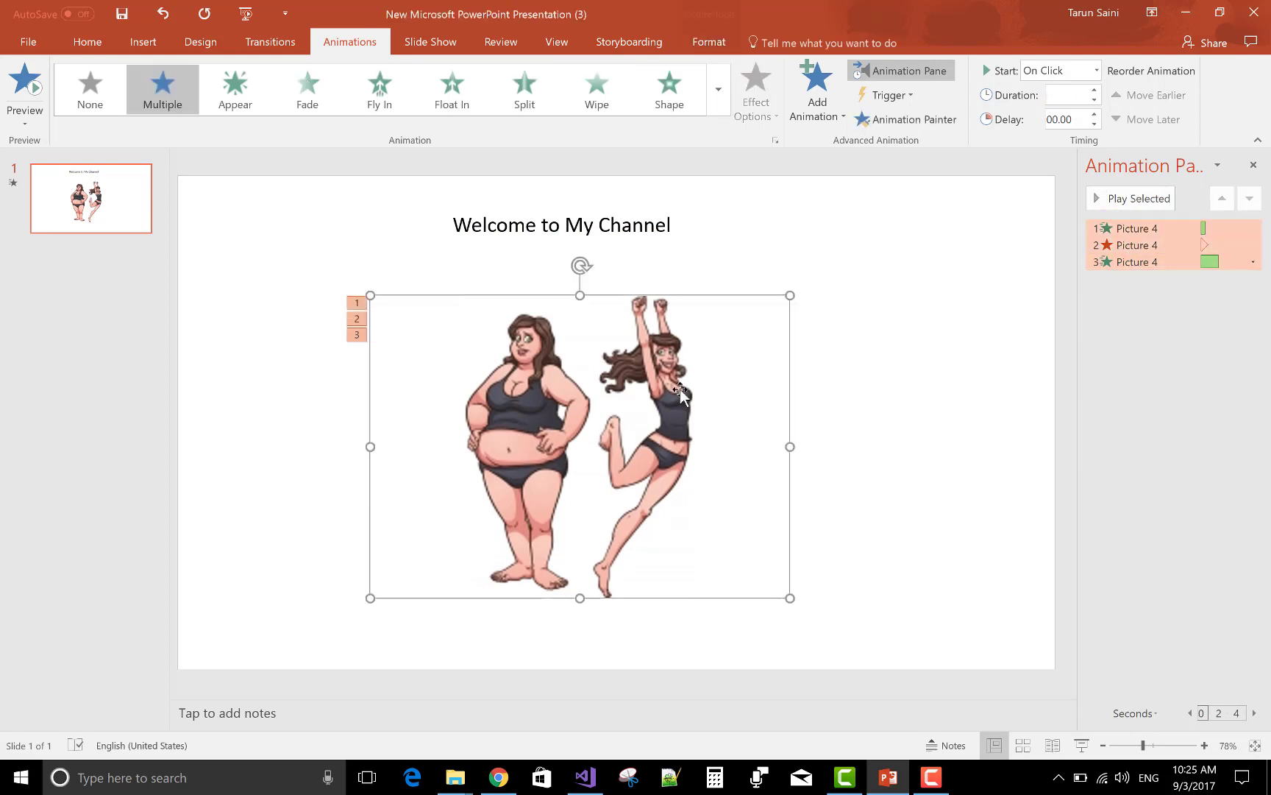
Step: Add a Transparency emphasis and a Wheel exit as the fourth and fifth animations
{"action": "left_click", "coordinate": [844, 119]}
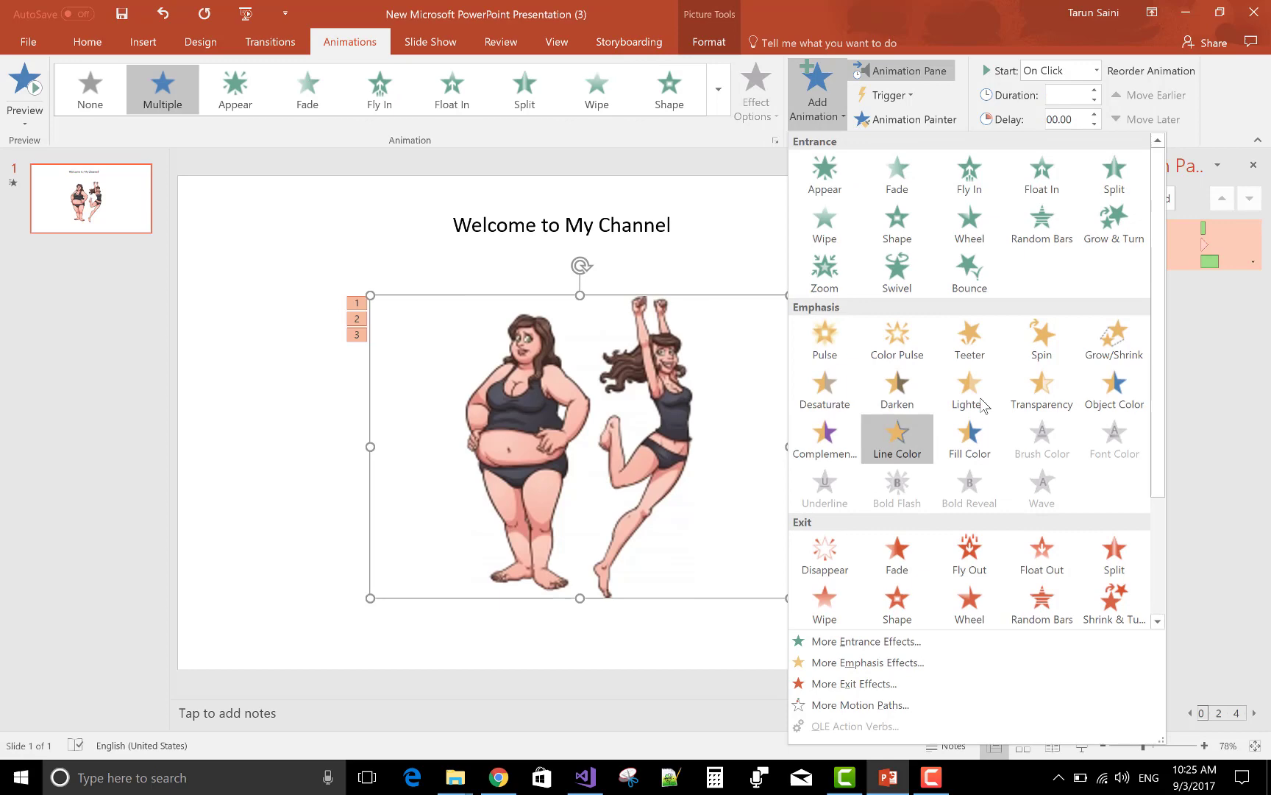
{"action": "left_click", "coordinate": [1042, 387]}
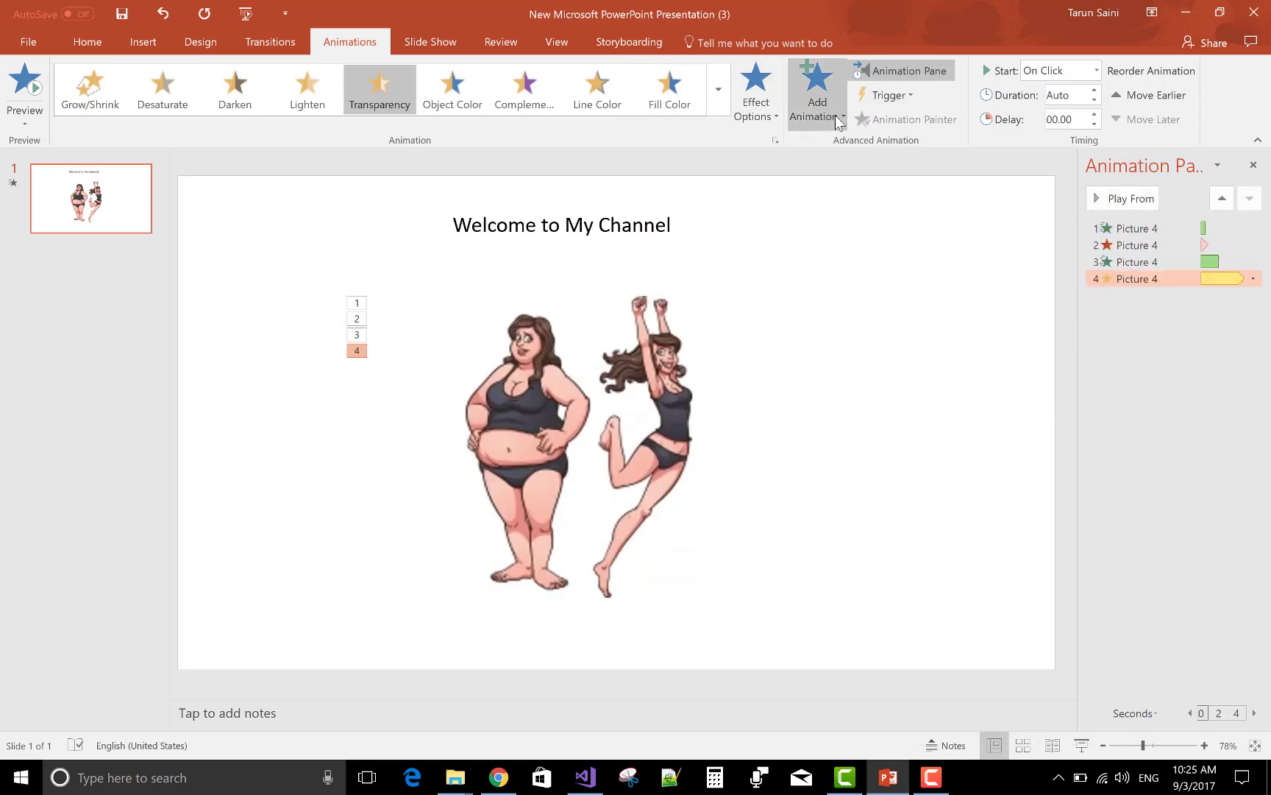
{"action": "left_click", "coordinate": [818, 95]}
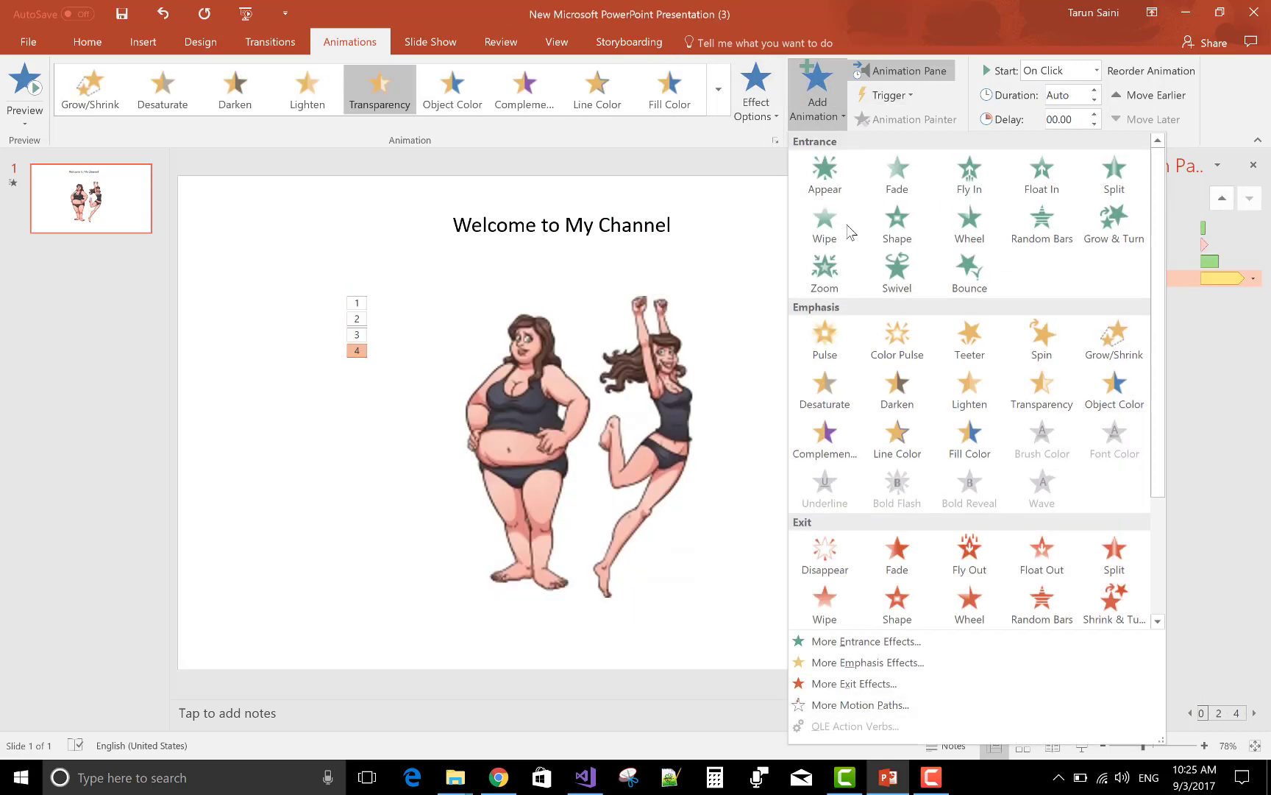
{"action": "left_click", "coordinate": [957, 613]}
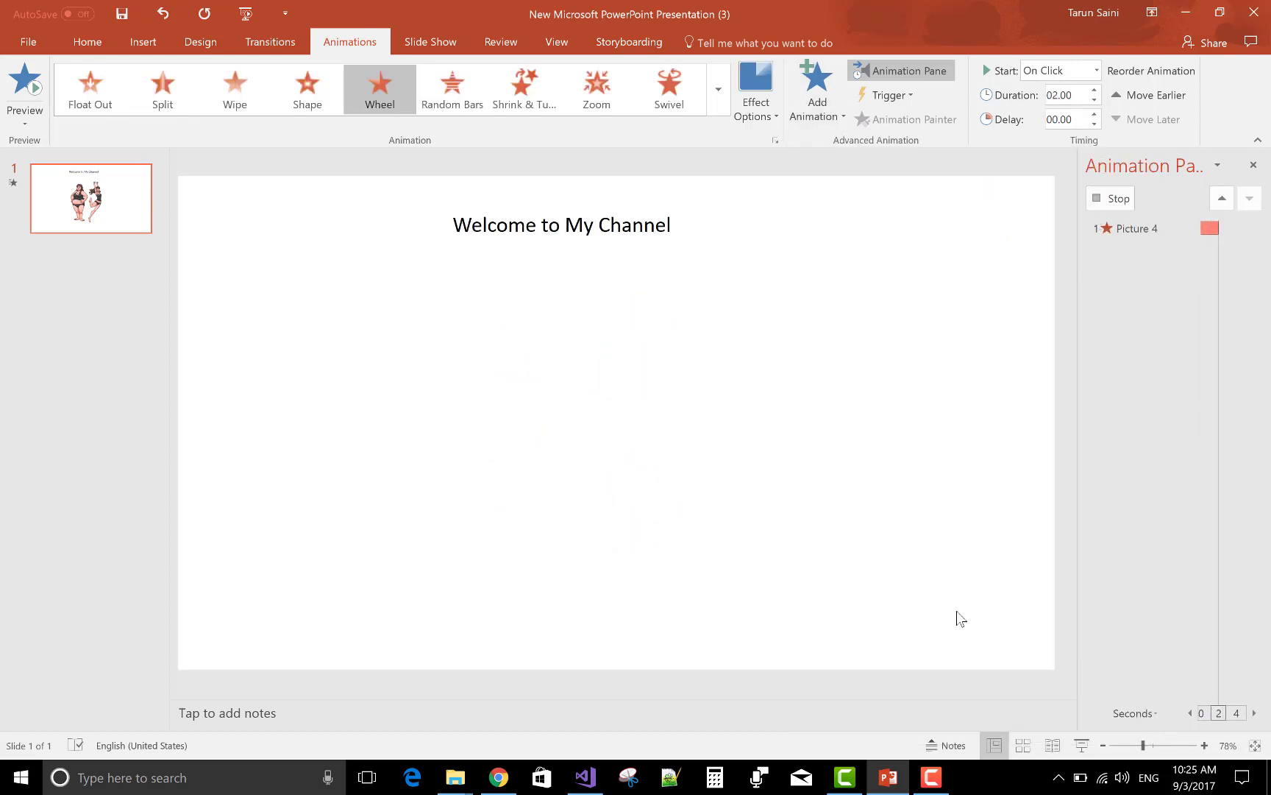
Step: Close the Animation Pane, leaving the picture with five numbered animations
{"action": "left_click", "coordinate": [1253, 166]}
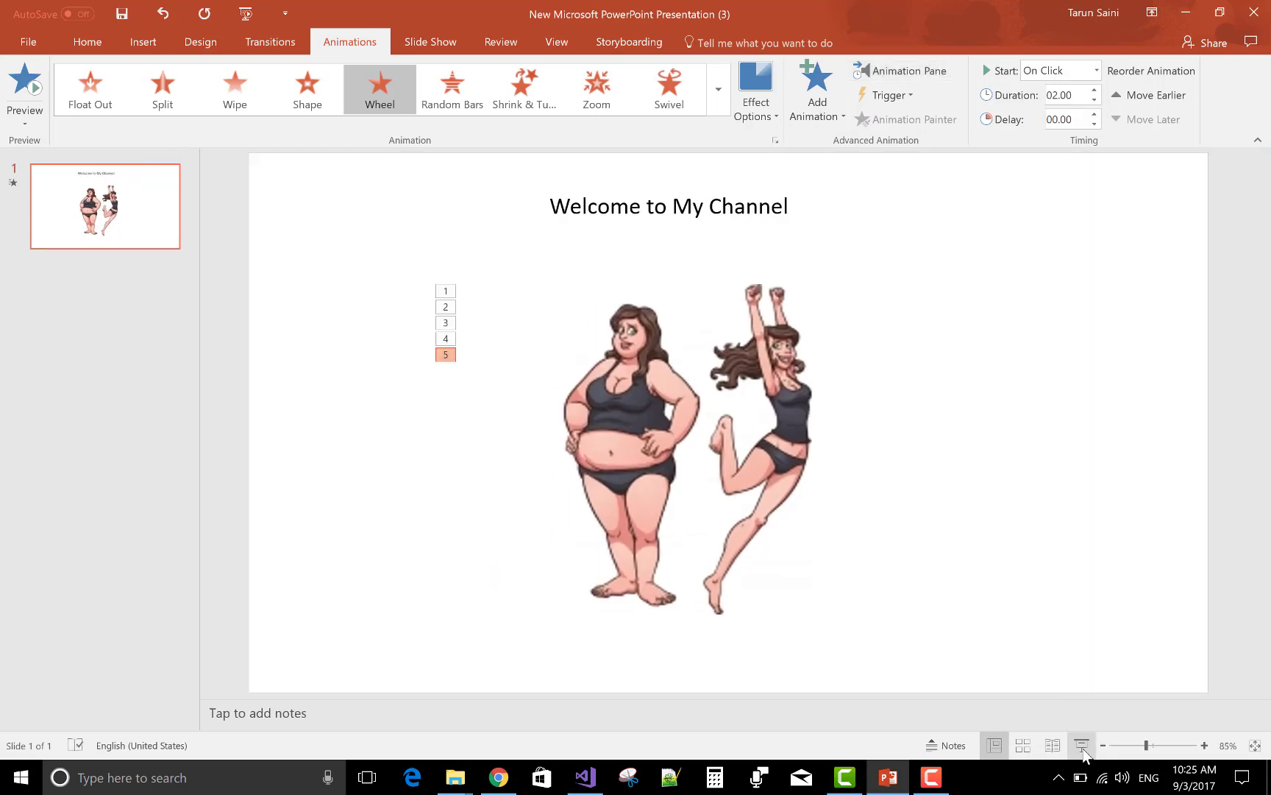